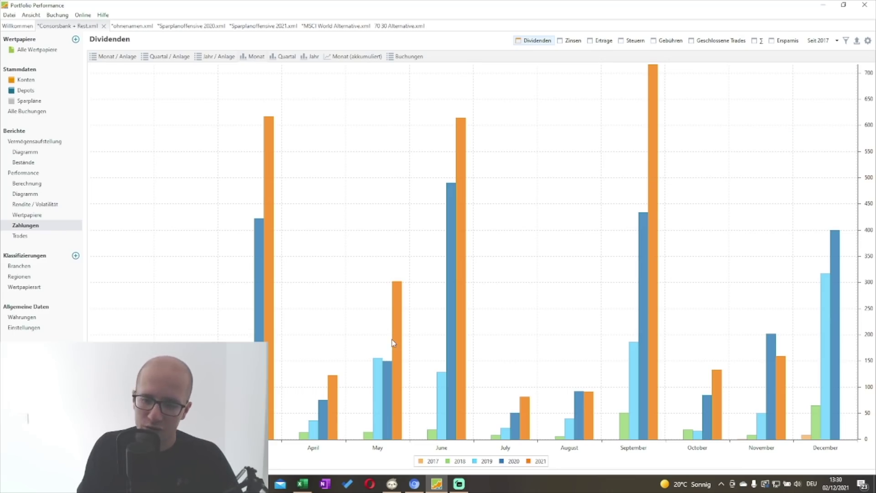
Switch to the Excel workbook and make the November row values in B16:O16 bold
{"action": "left_click", "coordinate": [304, 485]}
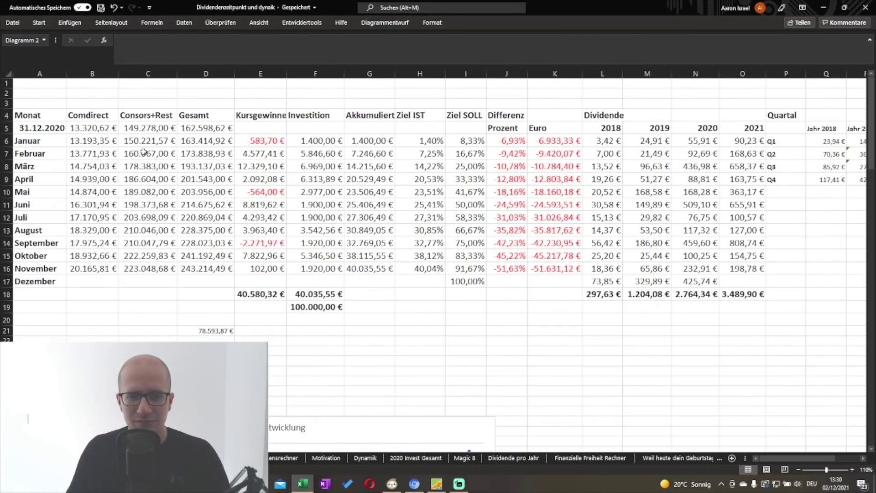
{"action": "left_click", "coordinate": [67, 231]}
{"action": "left_click_drag", "start_coordinate": [93, 269], "coordinate": [760, 269]}
{"action": "left_click", "coordinate": [49, 20]}
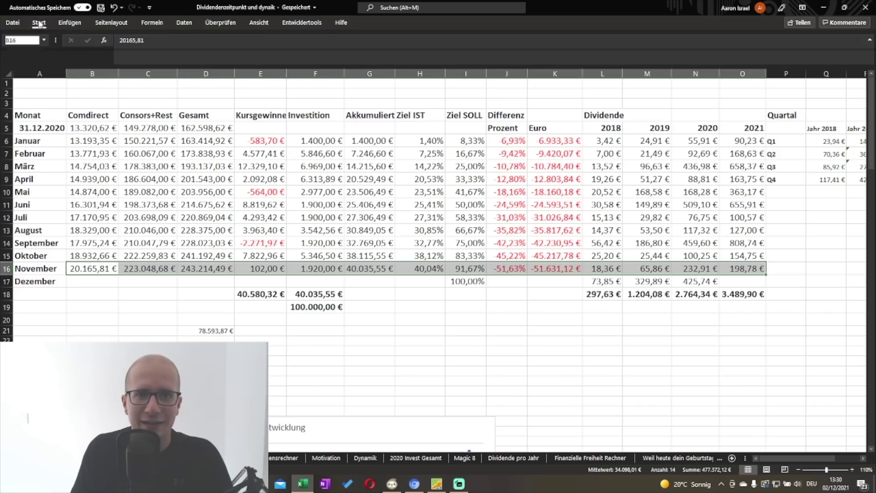
{"action": "left_click", "coordinate": [99, 57]}
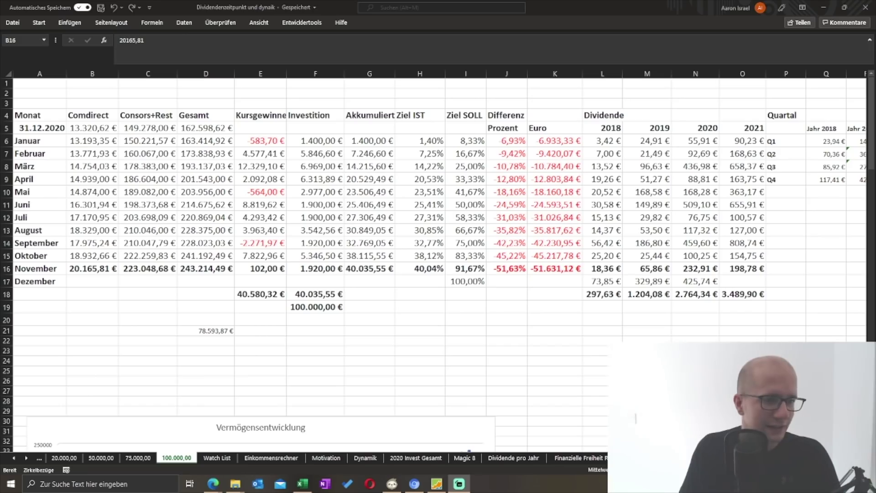
{"action": "left_click", "coordinate": [538, 332]}
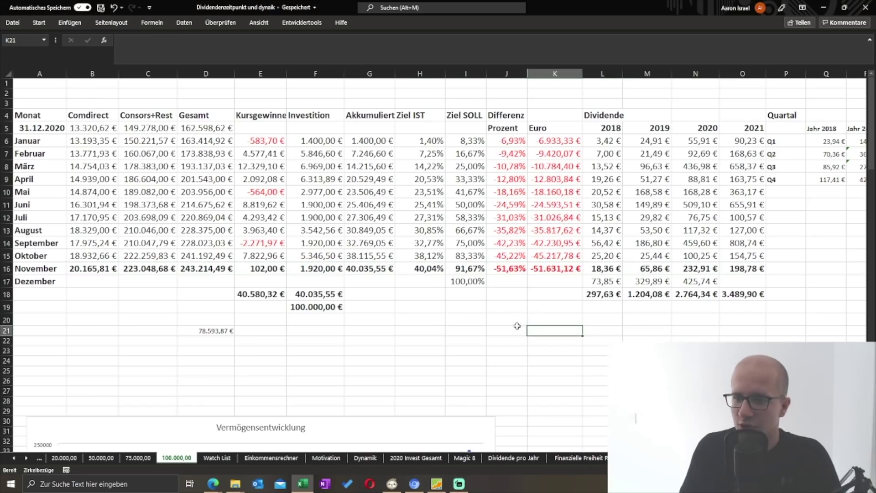
Examine the monthly Investition amounts and November's progress in the Ziel IST and Differenz columns
{"action": "scroll", "coordinate": [495, 294], "scroll_direction": "down", "scroll_amount": 1}
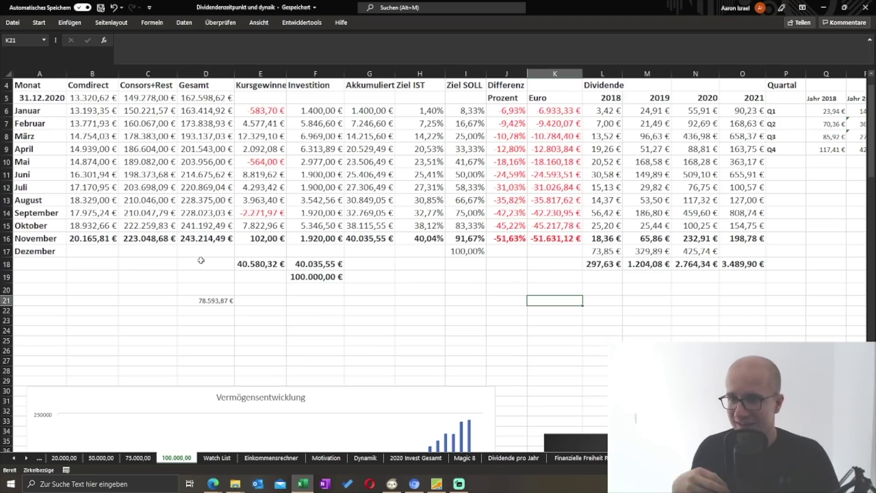
{"action": "left_click", "coordinate": [312, 115]}
{"action": "left_click", "coordinate": [311, 186]}
{"action": "left_click", "coordinate": [310, 214]}
{"action": "left_click", "coordinate": [315, 238]}
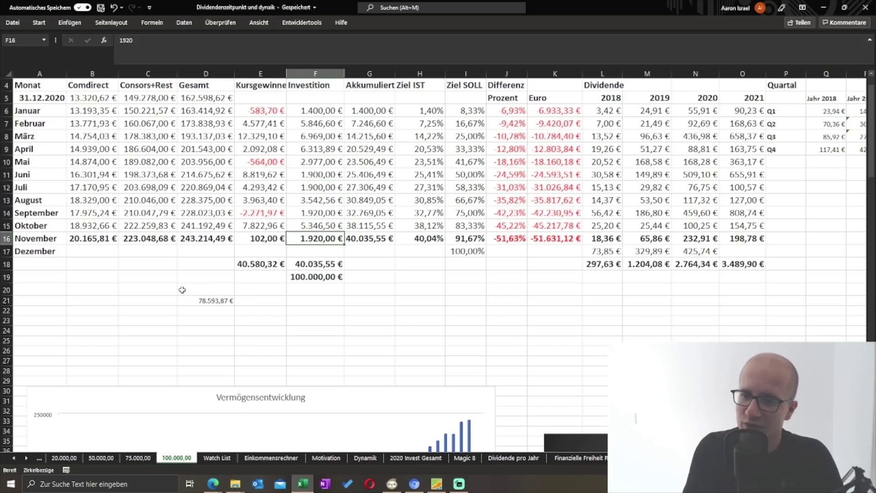
{"action": "left_click", "coordinate": [434, 236]}
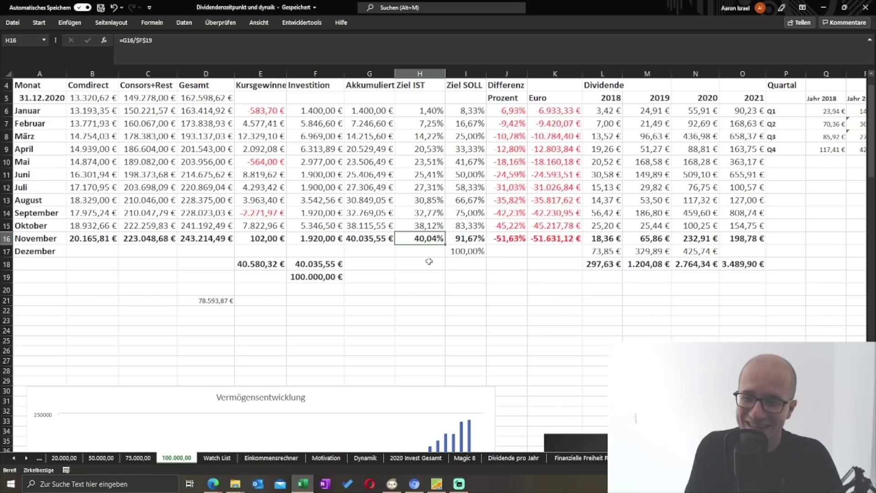
{"action": "left_click", "coordinate": [517, 268]}
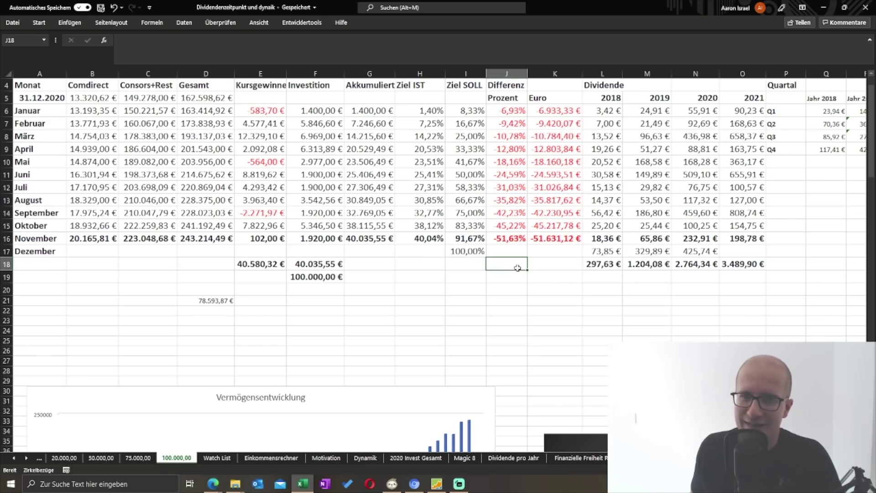
Compare the November 2021 dividend with the August 2021 dividend and check the yearly total
{"action": "left_click", "coordinate": [752, 237]}
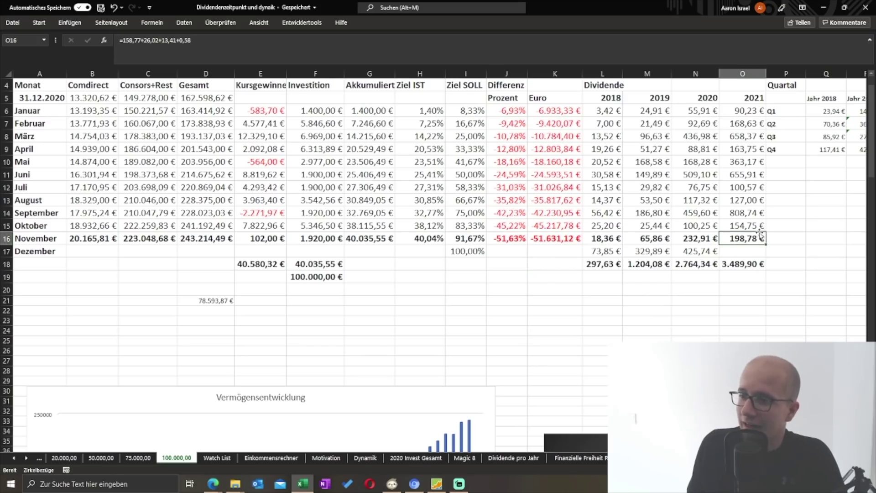
{"action": "left_click", "coordinate": [809, 215]}
{"action": "left_click", "coordinate": [756, 202]}
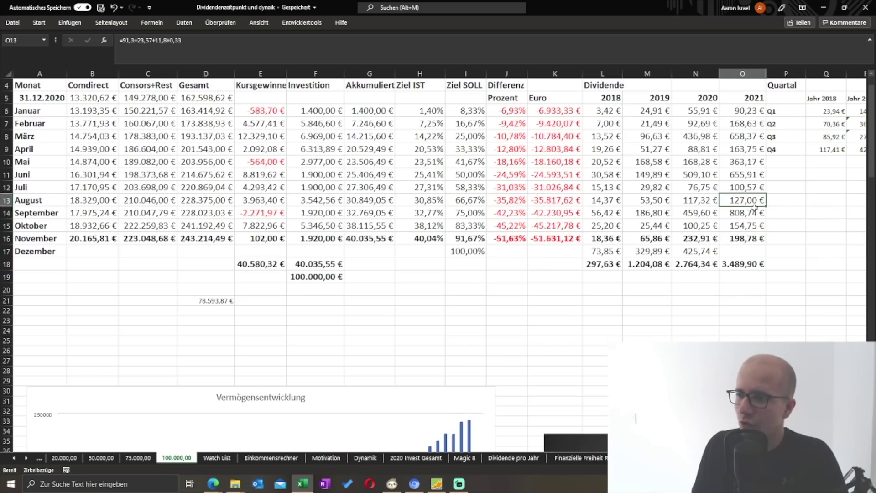
{"action": "left_click", "coordinate": [756, 240]}
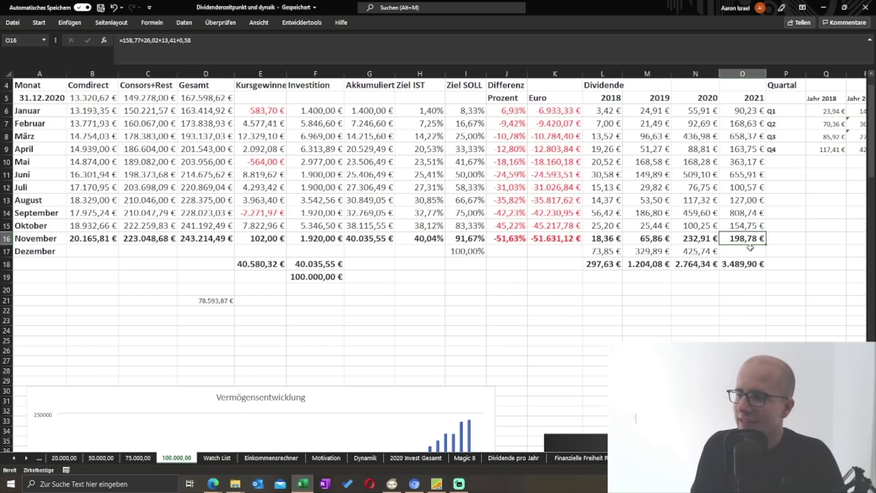
{"action": "left_click", "coordinate": [765, 247]}
{"action": "left_click", "coordinate": [803, 236]}
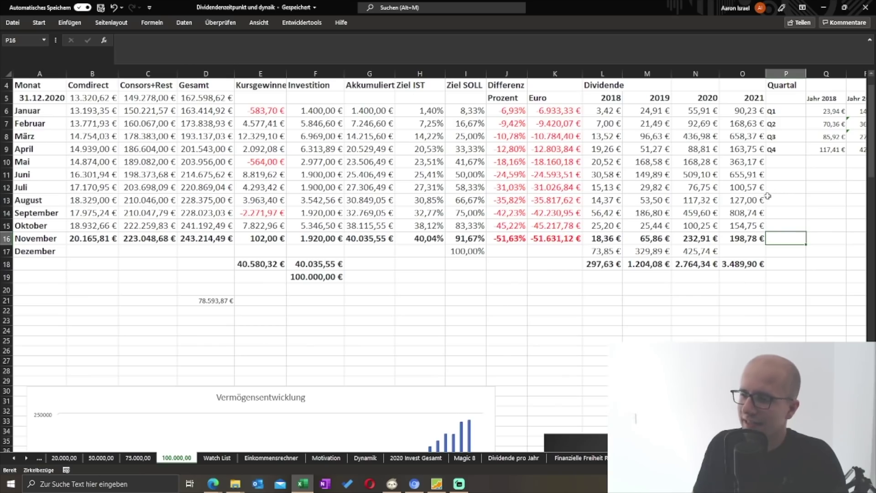
{"action": "left_click_drag", "start_coordinate": [742, 264], "coordinate": [740, 283]}
{"action": "left_click", "coordinate": [798, 236]}
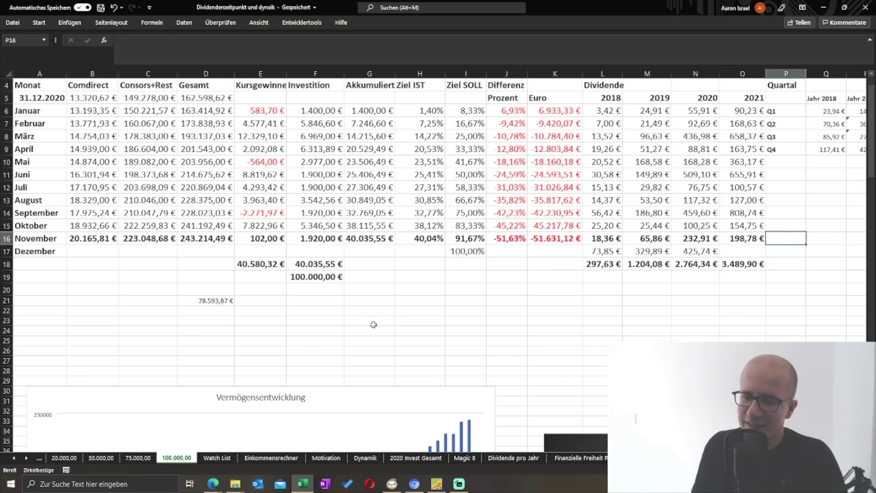
Bring the Vermögensentwicklung chart over the table and inspect its total Investition and November Vermögen bars
{"action": "left_click_drag", "start_coordinate": [358, 391], "coordinate": [394, 108]}
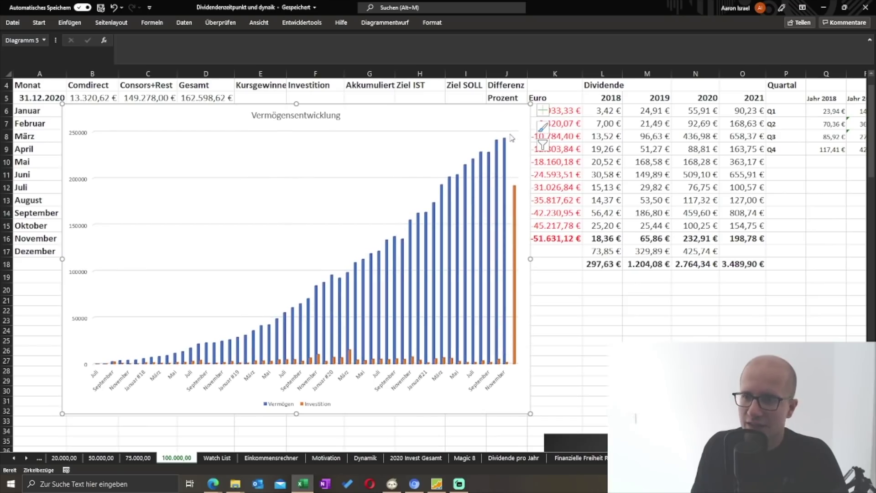
{"action": "left_click_drag", "start_coordinate": [467, 115], "coordinate": [436, 154]}
{"action": "mouse_move", "coordinate": [476, 201]}
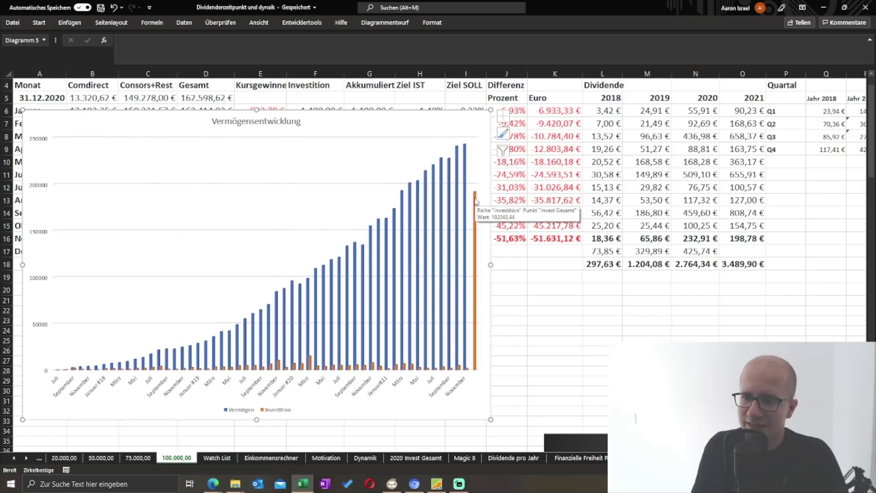
{"action": "mouse_move", "coordinate": [465, 151]}
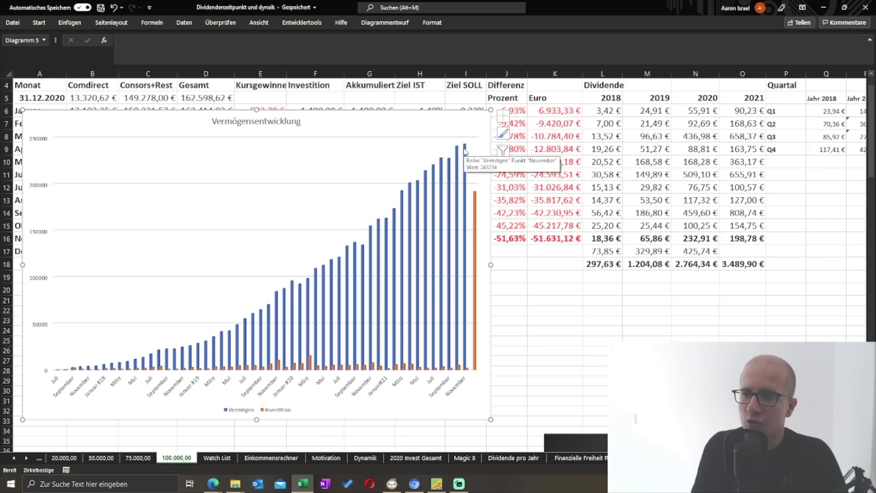
{"action": "left_click_drag", "start_coordinate": [409, 114], "coordinate": [427, 115]}
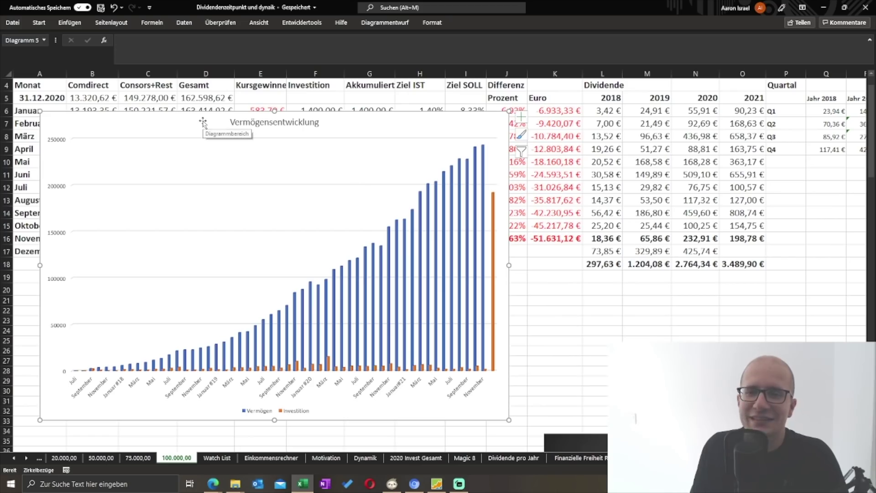
Move the Vermögensentwicklung chart back below the table, starting around row 34
{"action": "left_click_drag", "start_coordinate": [203, 122], "coordinate": [199, 359]}
{"action": "left_click", "coordinate": [148, 289]}
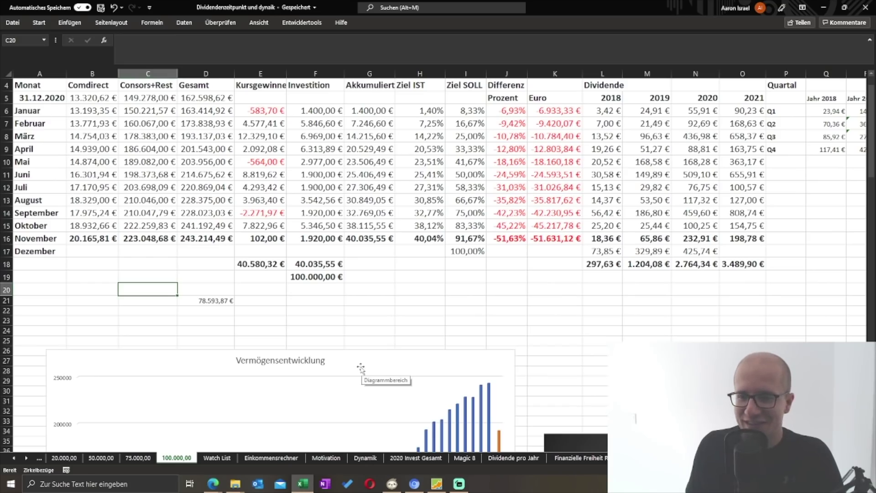
{"action": "left_click_drag", "start_coordinate": [356, 357], "coordinate": [349, 441]}
Bring the Dividenden chart over the table, inspect its June, September and November 2021 bars, and move it back below the table
{"action": "mouse_move", "coordinate": [568, 438]}
{"action": "left_mouse_down"}
{"action": "mouse_move", "coordinate": [257, 174]}
{"action": "mouse_move", "coordinate": [157, 102]}
{"action": "mouse_move", "coordinate": [108, 98]}
{"action": "left_mouse_up"}
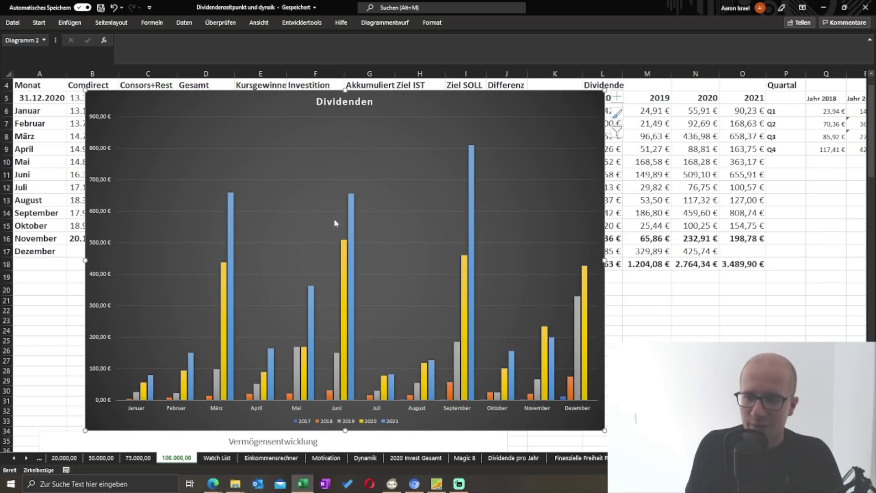
{"action": "mouse_move", "coordinate": [350, 214]}
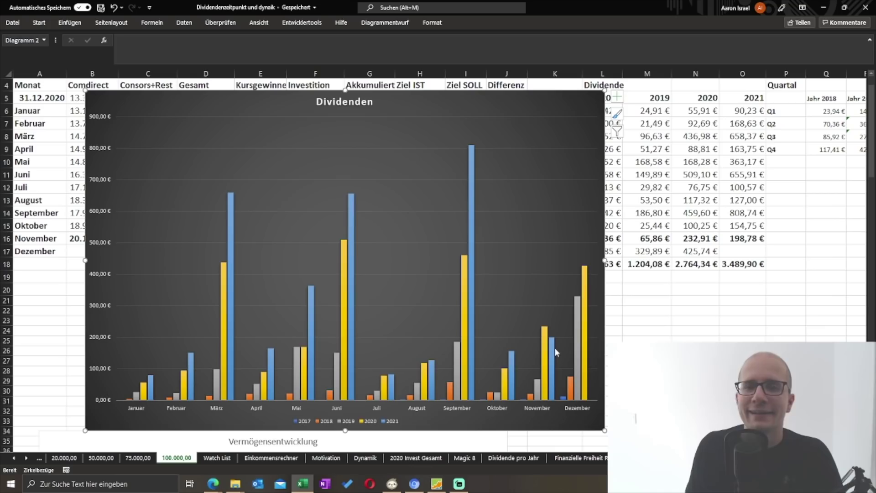
{"action": "mouse_move", "coordinate": [554, 351]}
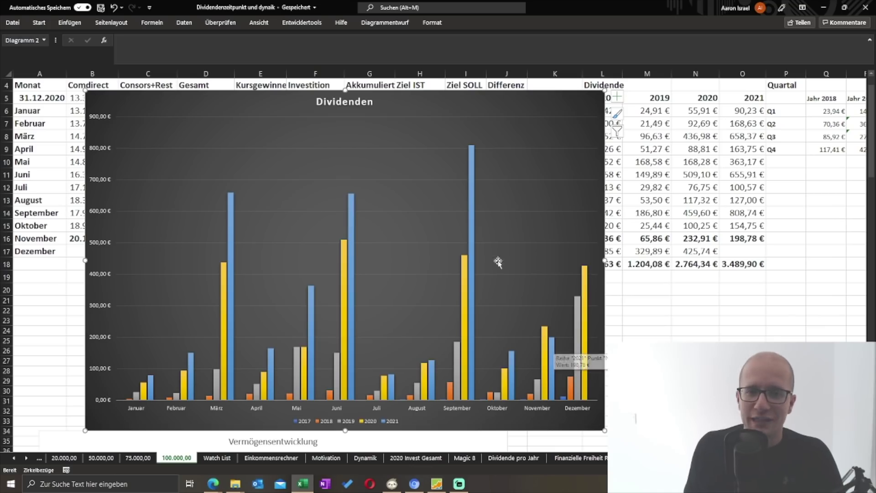
{"action": "mouse_move", "coordinate": [472, 160]}
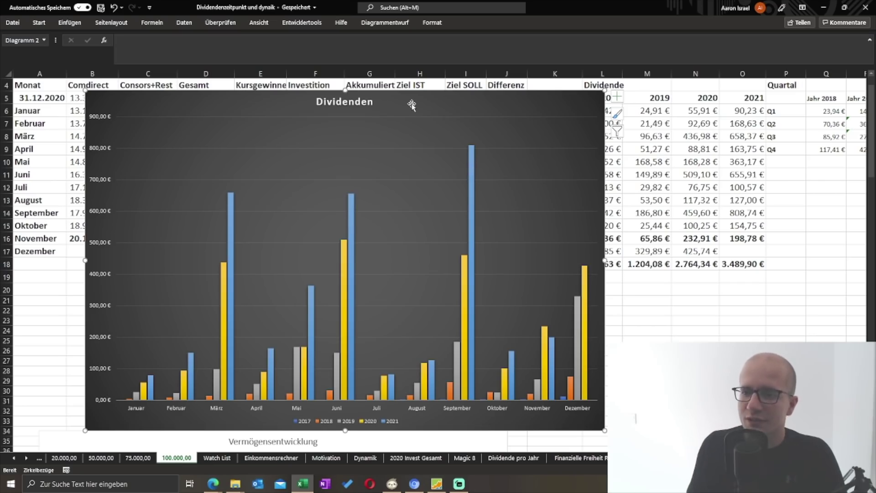
{"action": "left_click_drag", "start_coordinate": [411, 104], "coordinate": [859, 380]}
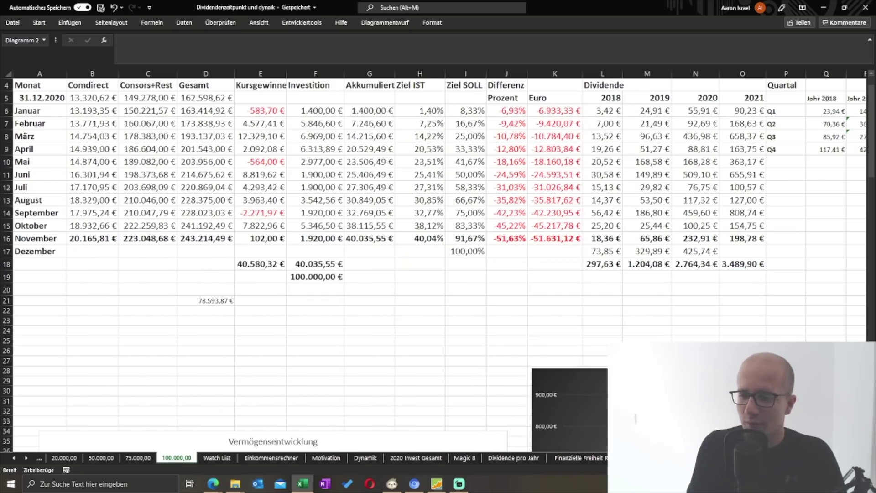
Switch to Portfolio Performance to check the September bars in the dividend chart, and return to the Excel workbook
{"action": "left_click", "coordinate": [437, 485]}
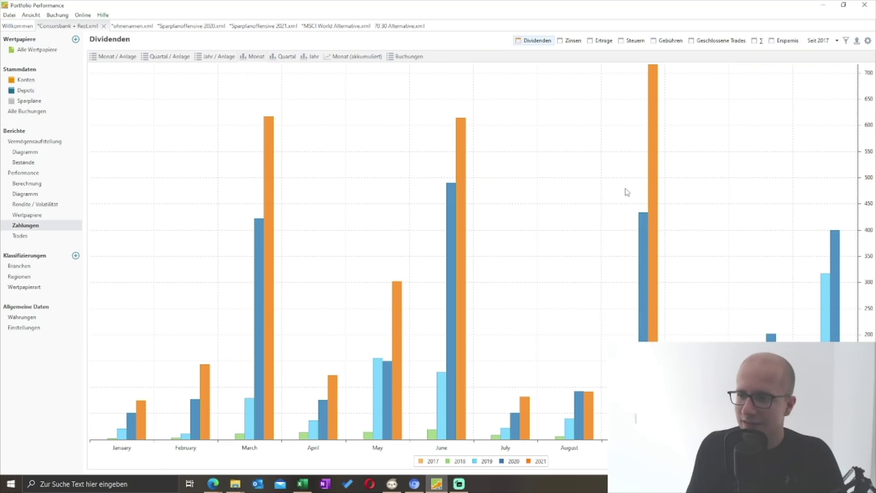
{"action": "mouse_move", "coordinate": [650, 151]}
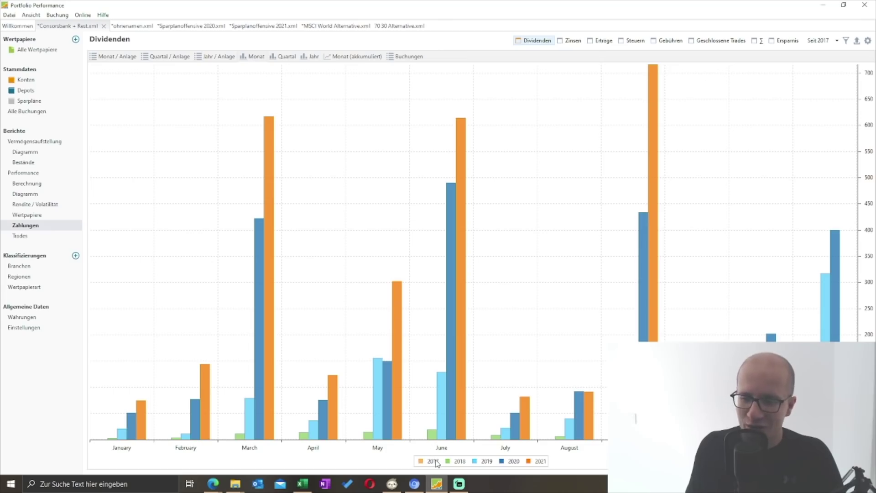
{"action": "left_click", "coordinate": [303, 484]}
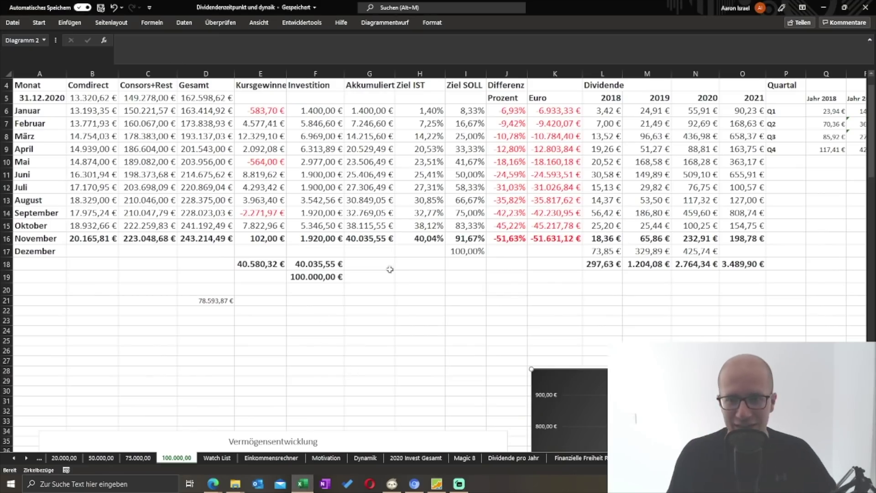
{"action": "left_click", "coordinate": [248, 272]}
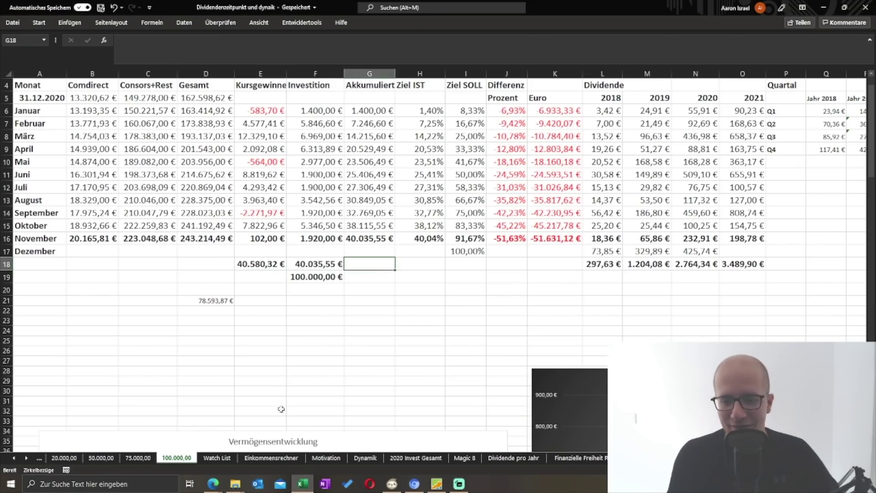
Review the monthly Investition values on the 75.000,00 and 50.000,00 sheets
{"action": "left_click", "coordinate": [143, 460]}
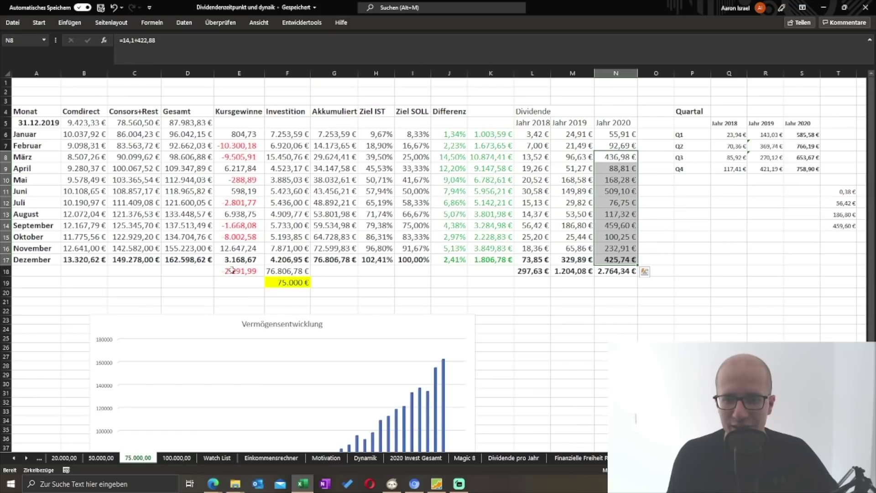
{"action": "left_click", "coordinate": [280, 272]}
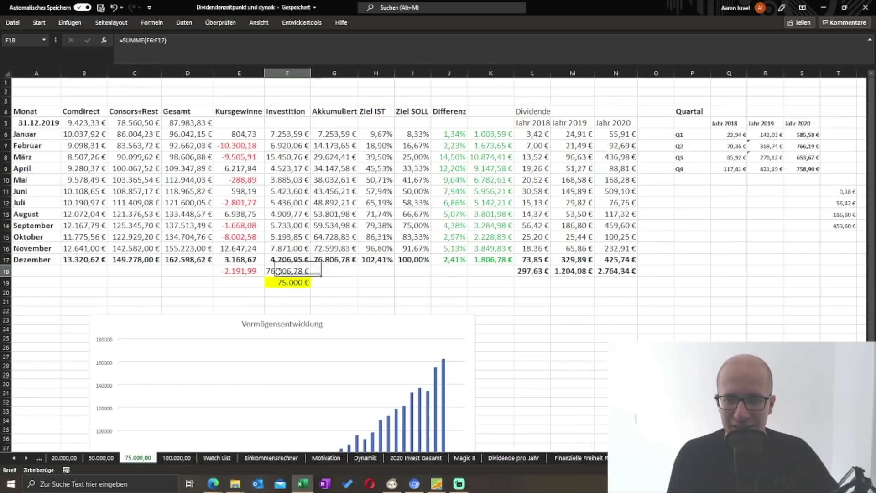
{"action": "left_click_drag", "start_coordinate": [278, 137], "coordinate": [277, 249]}
{"action": "left_click", "coordinate": [102, 458]}
{"action": "left_click_drag", "start_coordinate": [335, 157], "coordinate": [341, 290]}
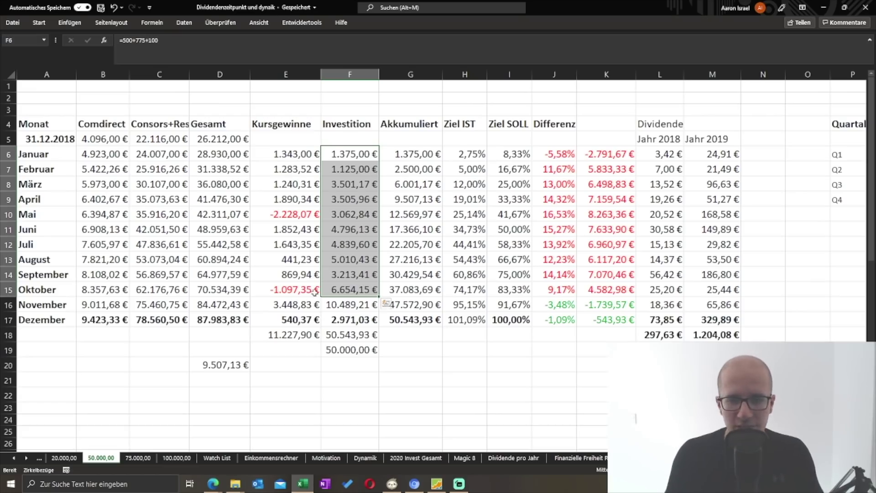
{"action": "left_click_drag", "start_coordinate": [340, 305], "coordinate": [338, 155]}
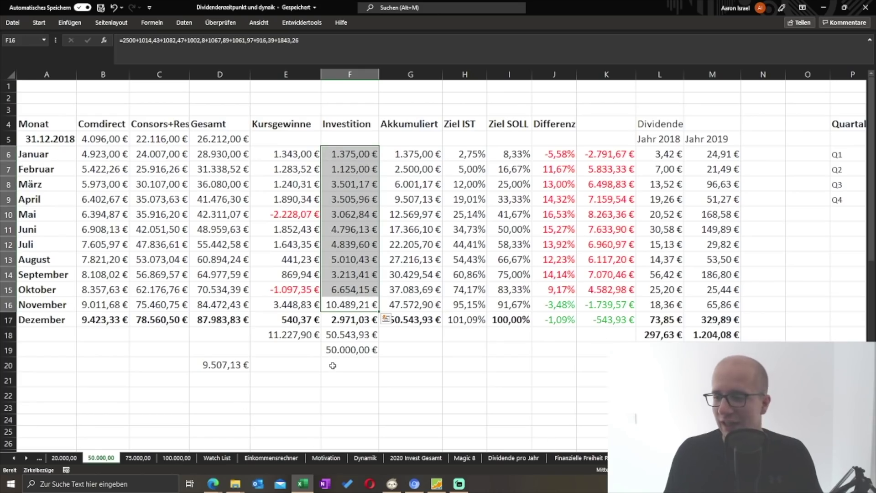
Return to the 100.000,00 sheet and examine the Gesamt column from the 31.12.2020 balance down to November
{"action": "left_click", "coordinate": [180, 457]}
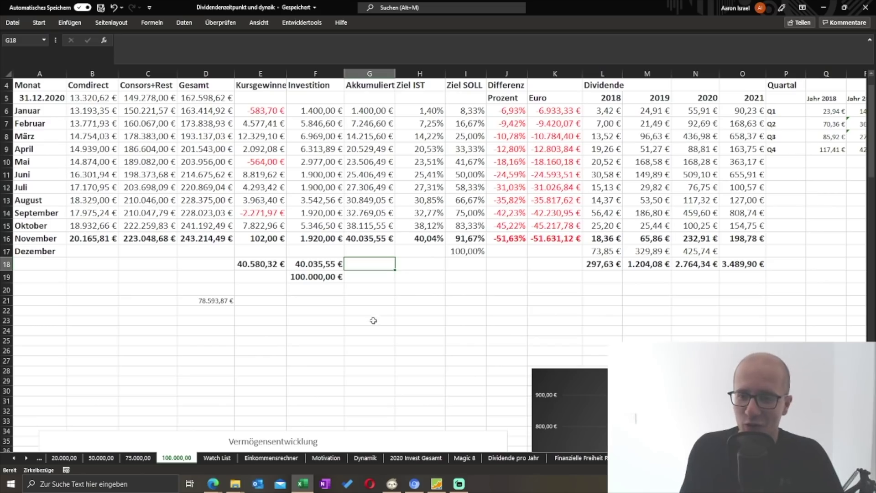
{"action": "left_click_drag", "start_coordinate": [204, 97], "coordinate": [202, 264]}
{"action": "left_click", "coordinate": [203, 264]}
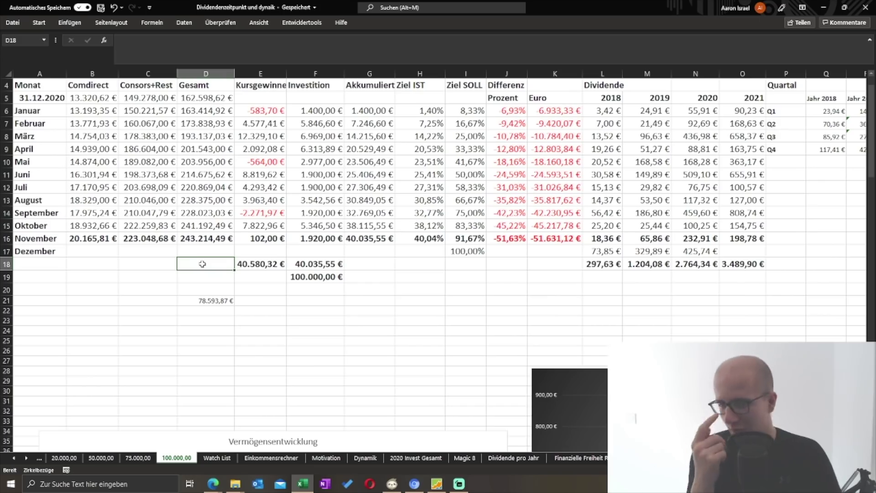
{"action": "left_click_drag", "start_coordinate": [206, 98], "coordinate": [214, 263]}
{"action": "left_click", "coordinate": [213, 264]}
{"action": "left_click", "coordinate": [207, 250]}
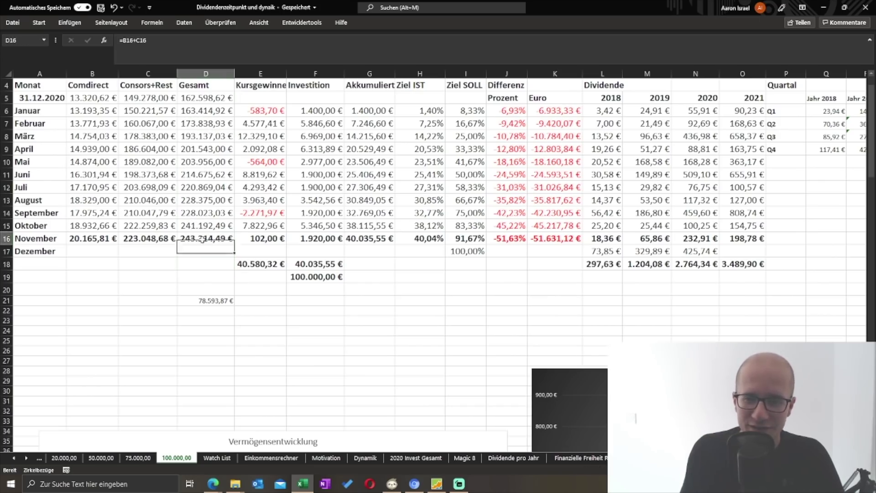
{"action": "left_click_drag", "start_coordinate": [196, 238], "coordinate": [194, 265]}
{"action": "left_click", "coordinate": [194, 268]}
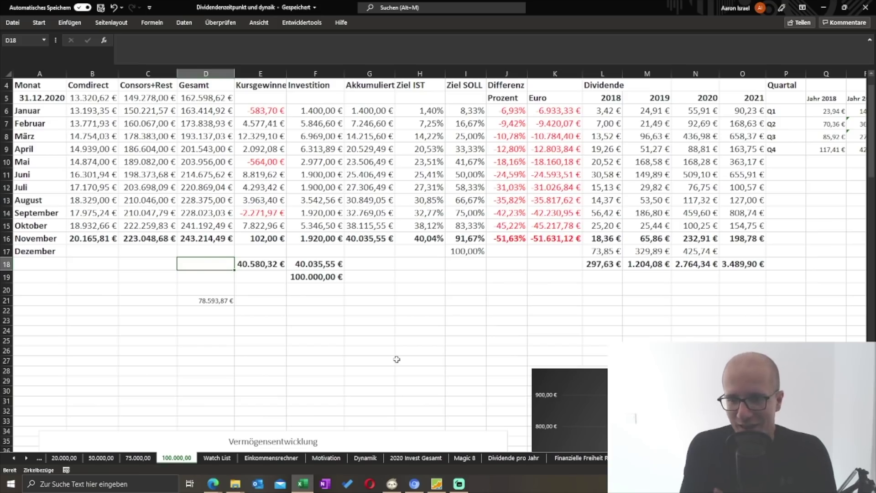
Switch to Portfolio Performance and view the Performance dashboards of the Consorsbank + Rest and ohnenamen portfolios
{"action": "left_click", "coordinate": [437, 483]}
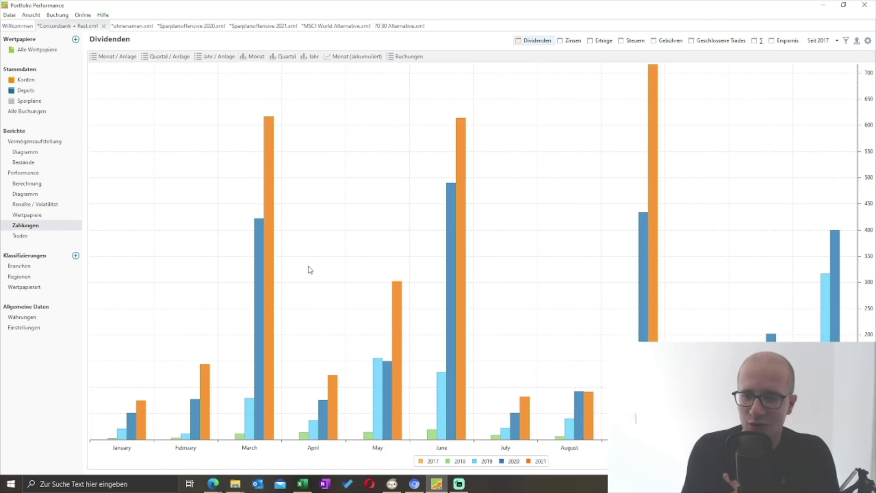
{"action": "left_click", "coordinate": [20, 173]}
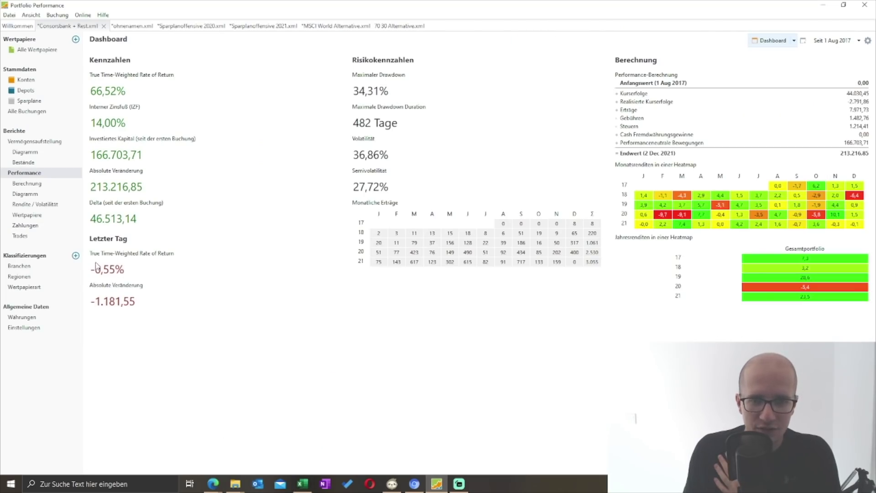
{"action": "left_click", "coordinate": [128, 28]}
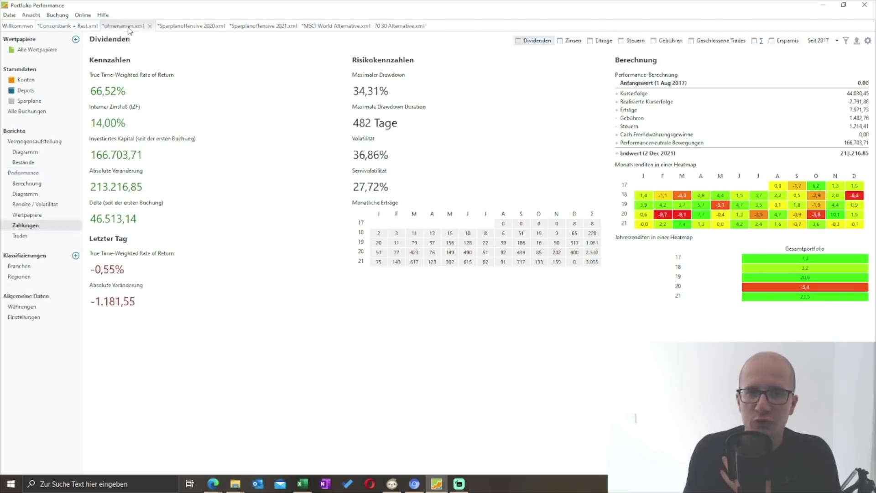
{"action": "left_click", "coordinate": [23, 173]}
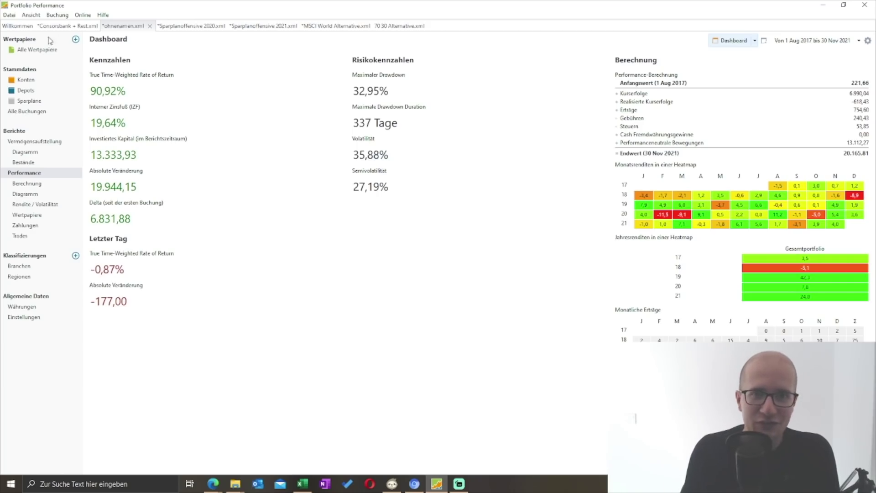
Go back to the Consorsbank + Rest portfolio and check its securities performance list and its Performance dashboard
{"action": "left_click", "coordinate": [63, 26]}
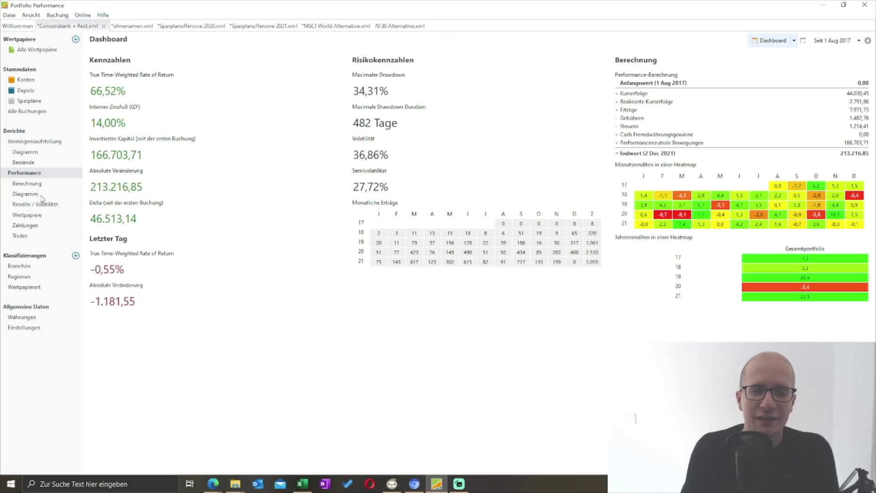
{"action": "left_click", "coordinate": [23, 215]}
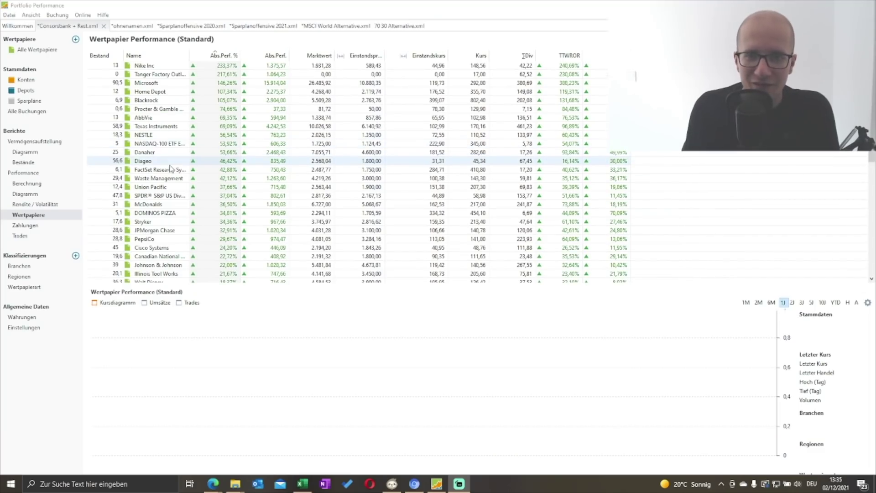
{"action": "left_click", "coordinate": [23, 173]}
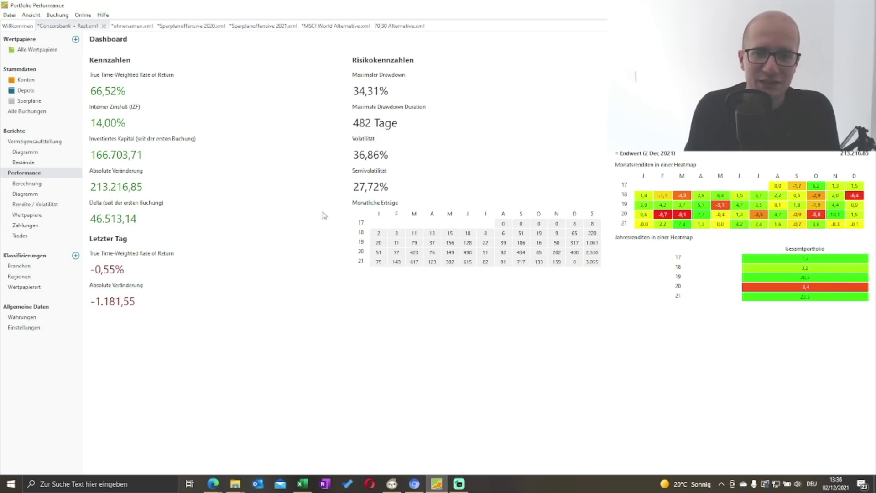
Find the FTSE Developed World Vanguard ETF in the securities performance list and examine its price chart over 6 months and 2 years
{"action": "left_click", "coordinate": [25, 216]}
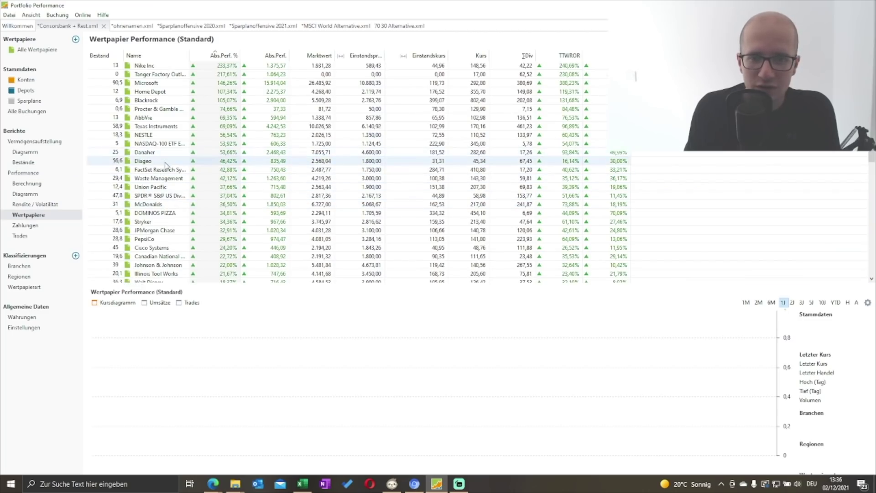
{"action": "scroll", "coordinate": [167, 165], "scroll_direction": "down", "scroll_amount": 2}
{"action": "left_click", "coordinate": [160, 239]}
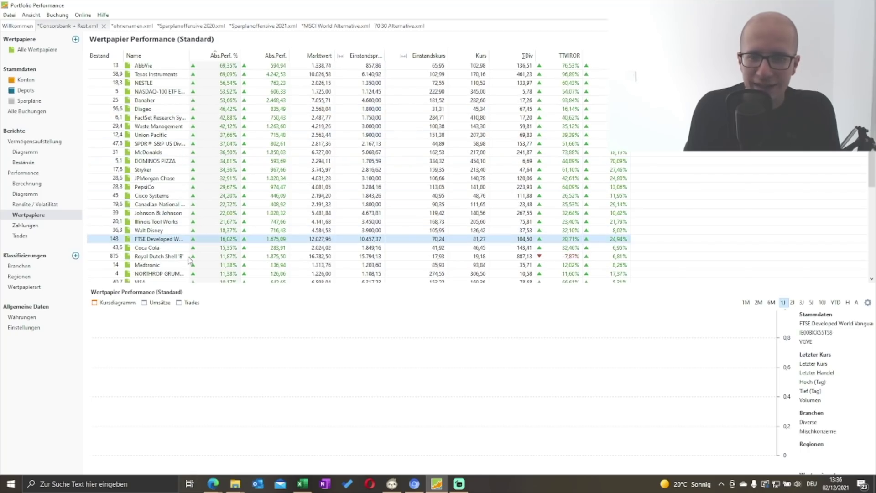
{"action": "left_click", "coordinate": [771, 303]}
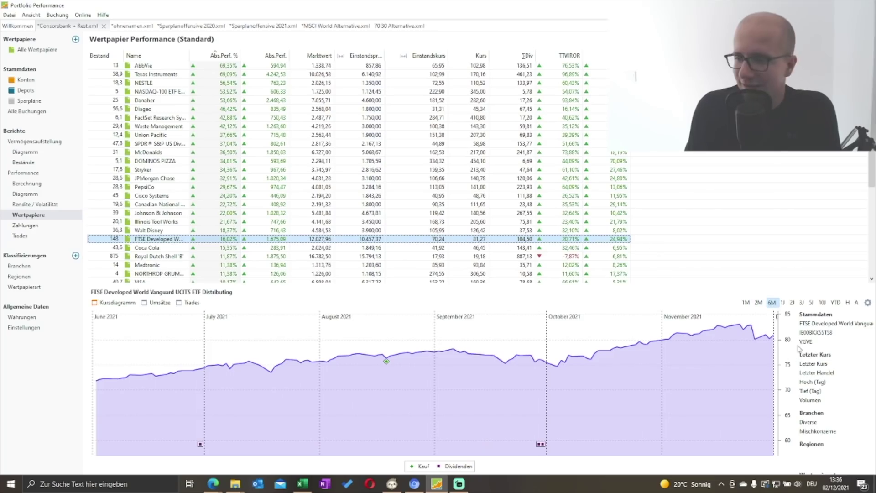
{"action": "left_click", "coordinate": [662, 336]}
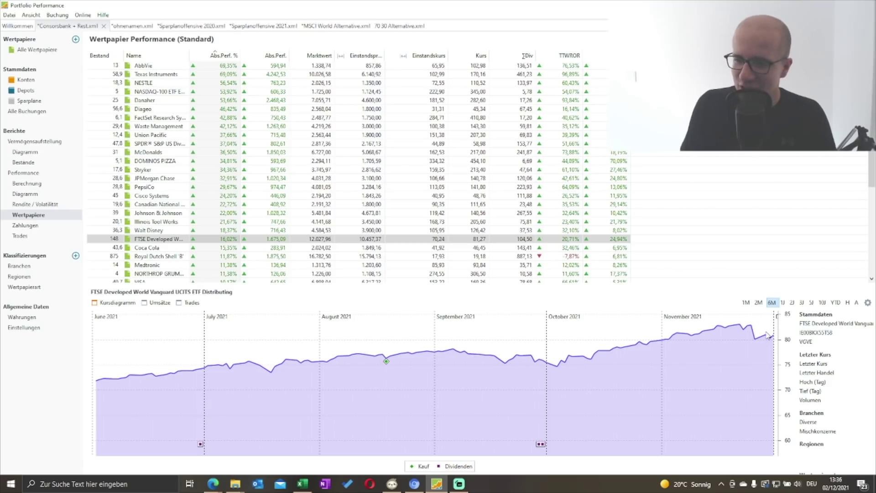
{"action": "left_click", "coordinate": [793, 303]}
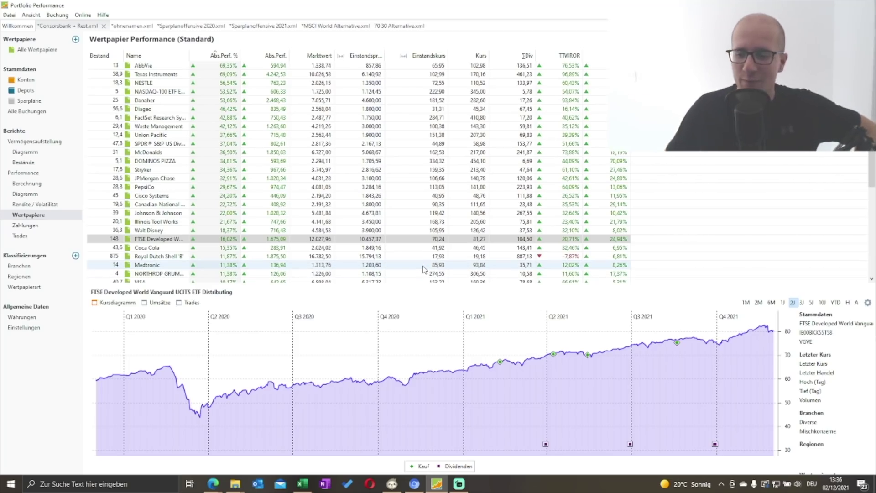
Return to the Excel workbook's 100.000,00 sheet and select the empty cell J18 below the Differenz Prozent column
{"action": "left_click", "coordinate": [302, 484]}
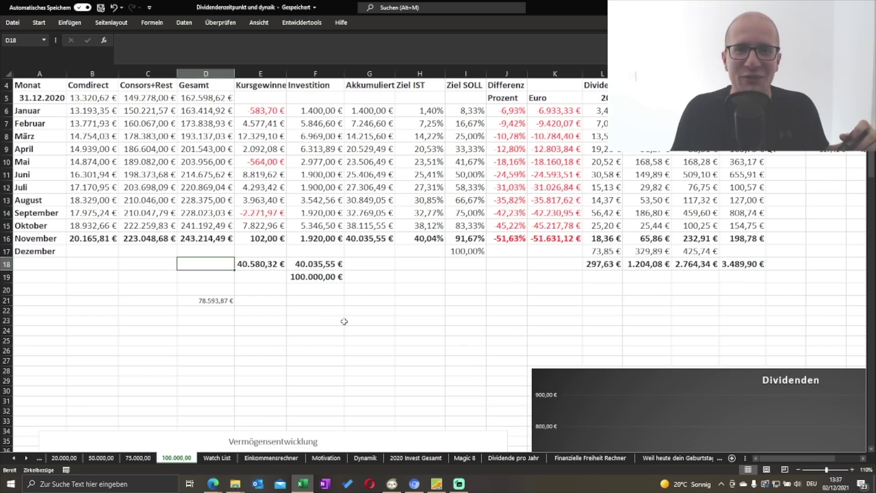
{"action": "left_click", "coordinate": [502, 267]}
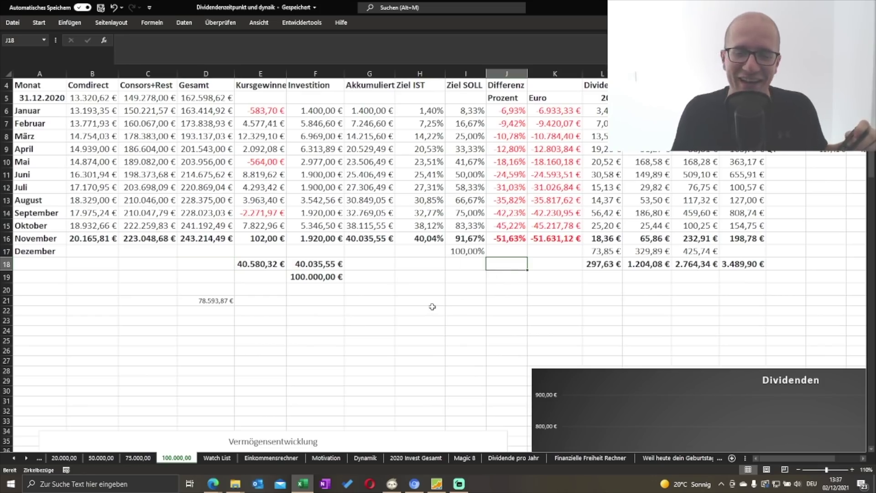